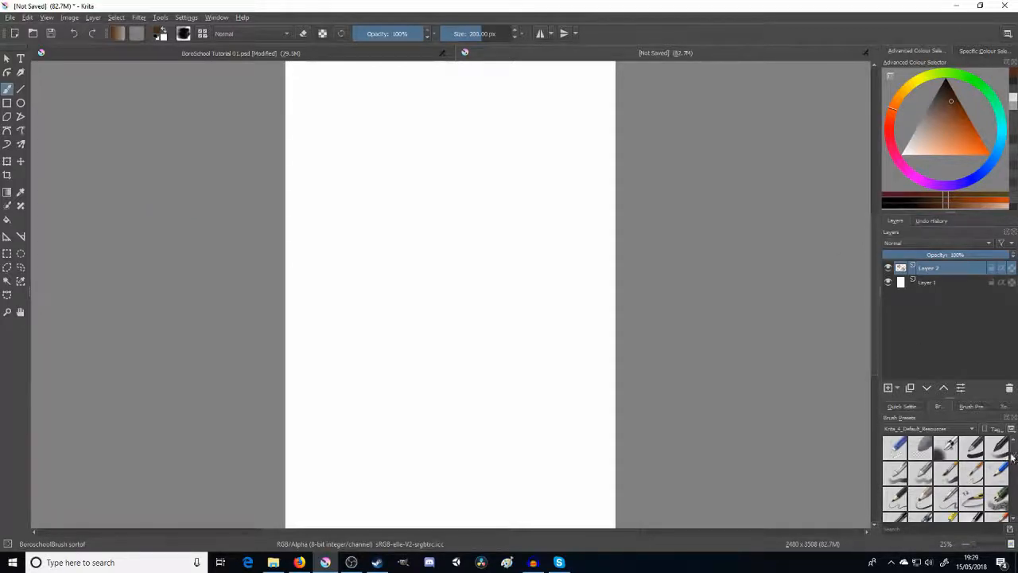
{"action": "mouse_move", "coordinate": [1013, 455]}
{"action": "left_mouse_down"}
{"action": "mouse_move", "coordinate": [1011, 516]}
{"action": "mouse_move", "coordinate": [1012, 446]}
{"action": "left_mouse_up"}
{"action": "left_click_drag", "start_coordinate": [1013, 454], "coordinate": [1014, 516]}
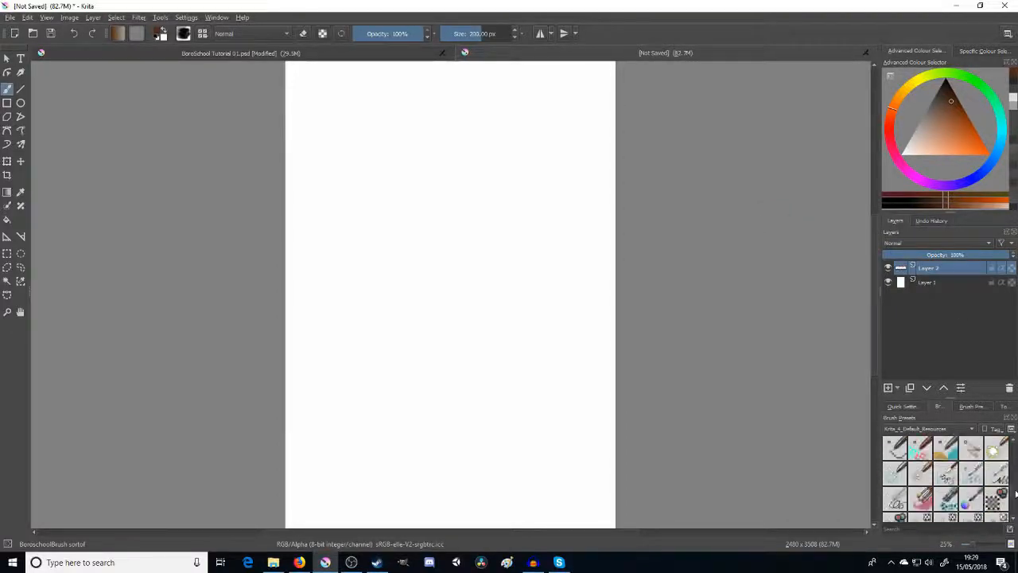
{"action": "scroll", "coordinate": [954, 478], "scroll_direction": "up", "scroll_amount": 5}
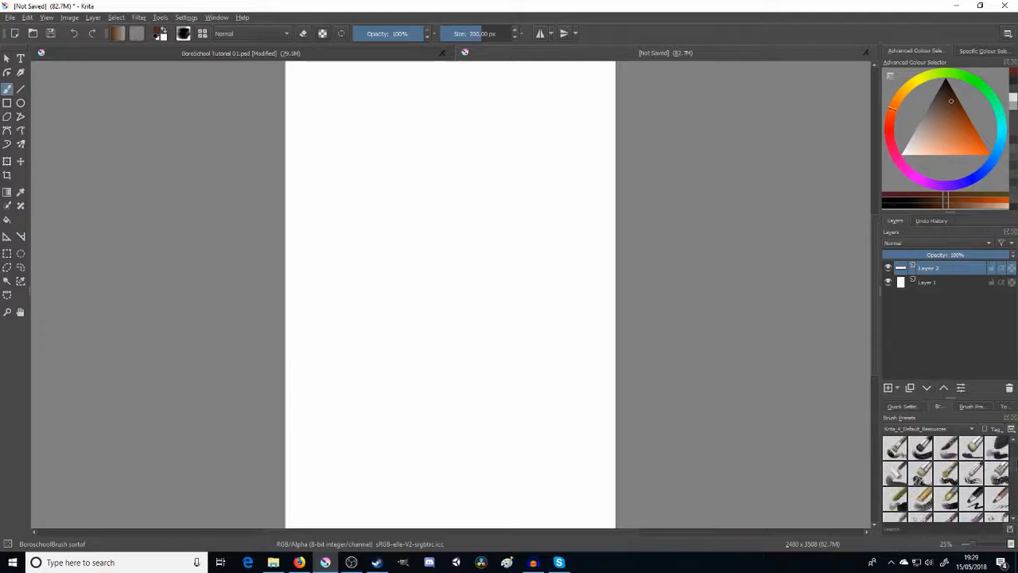
- Select Basic-5 Size Opacity and draw a brown zigzag test stroke on the canvas
{"action": "left_click", "coordinate": [945, 474]}
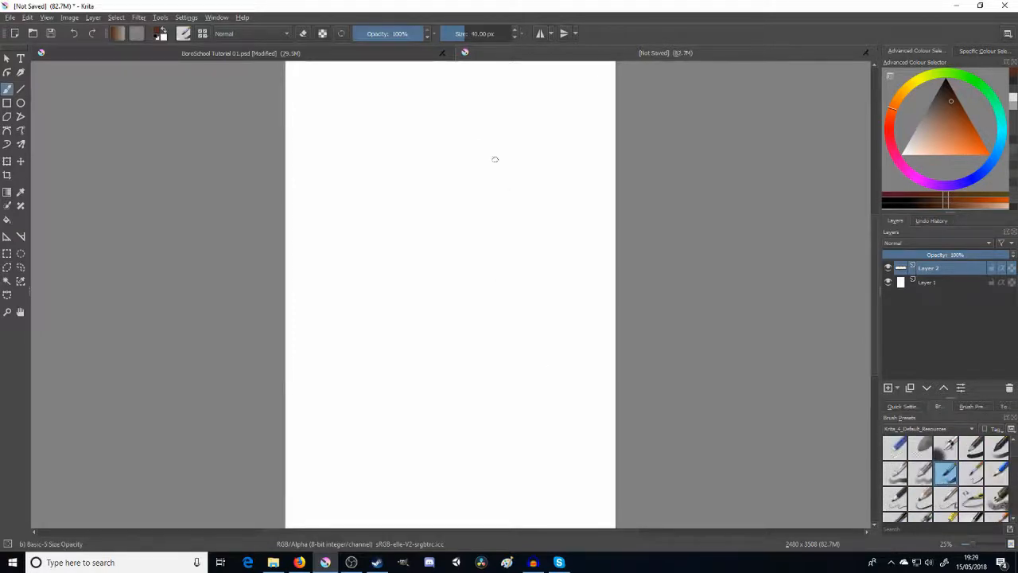
{"action": "left_click_drag", "start_coordinate": [409, 116], "coordinate": [491, 294]}
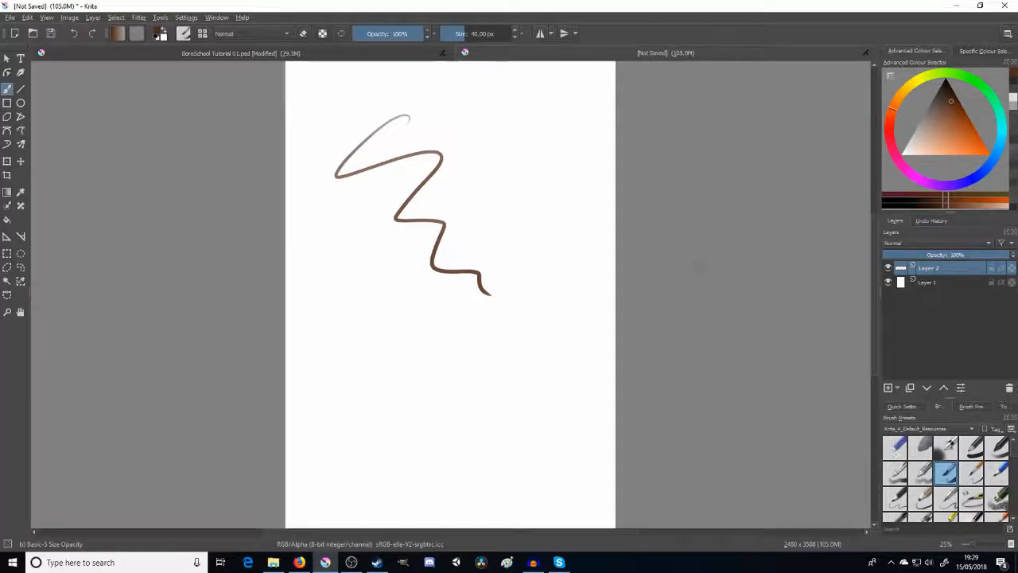
{"action": "left_click", "coordinate": [186, 17]}
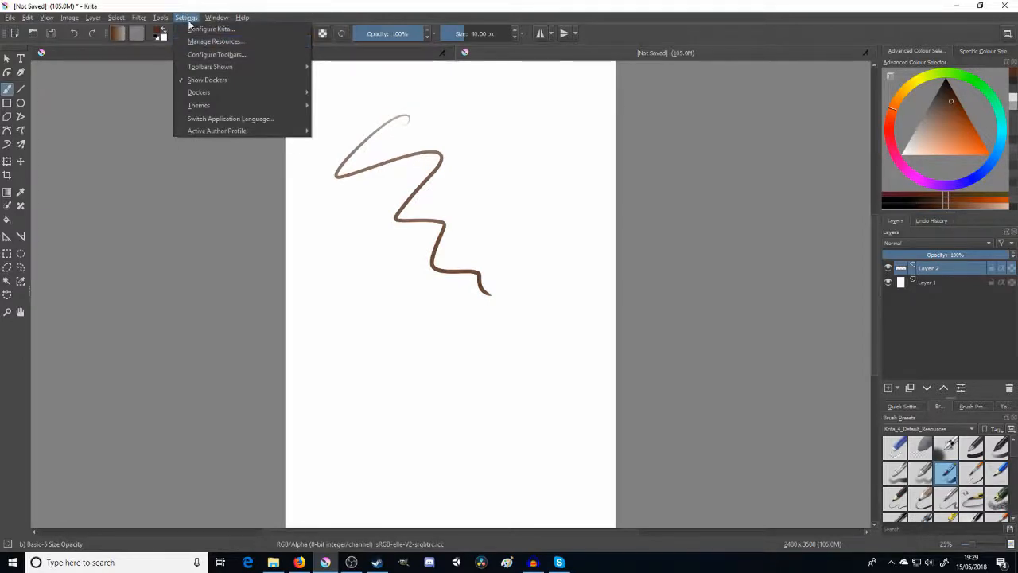
- Move Krita_3_Default_Resources to Inactive Bundles in Manage Resources
{"action": "left_click", "coordinate": [213, 42]}
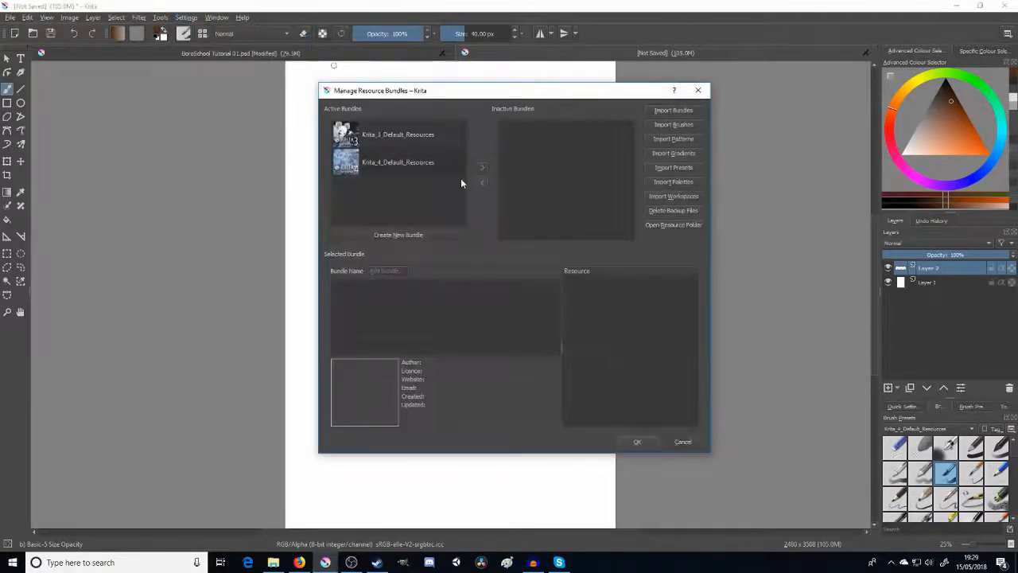
{"action": "left_click", "coordinate": [436, 136]}
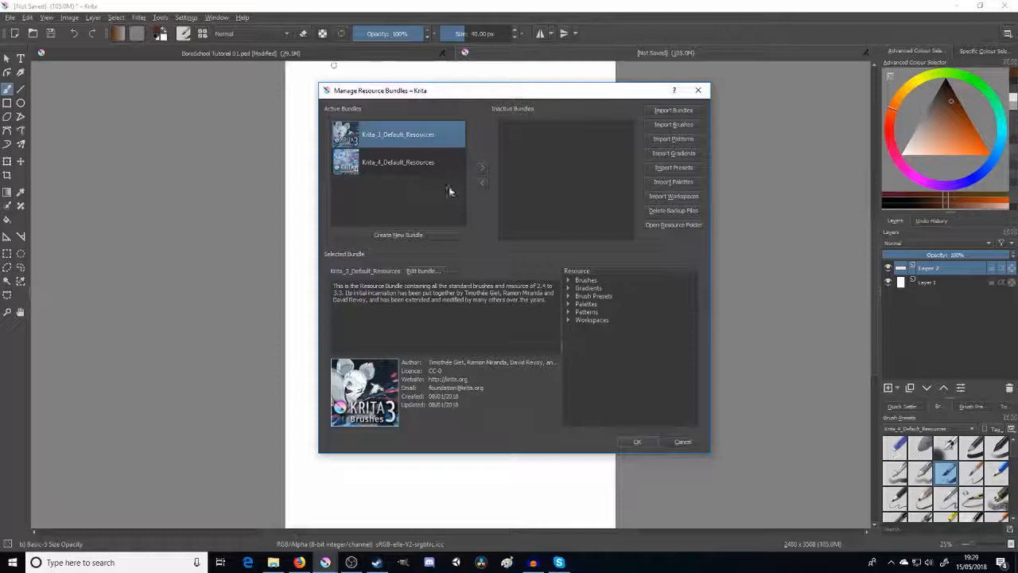
{"action": "left_click", "coordinate": [482, 168]}
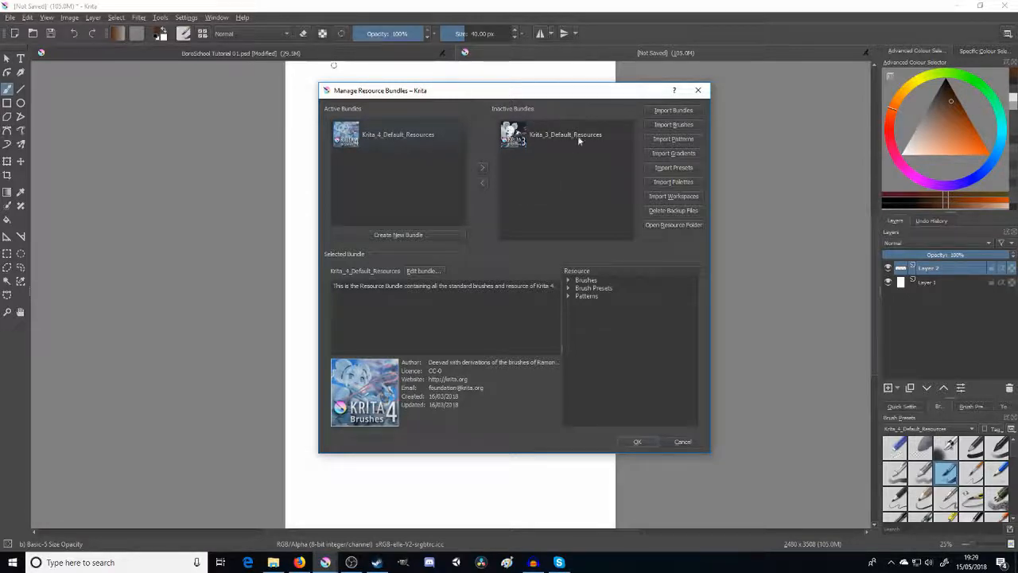
- Move Krita_3_Default_Resources back to Active Bundles and confirm with OK
{"action": "left_click", "coordinate": [538, 136]}
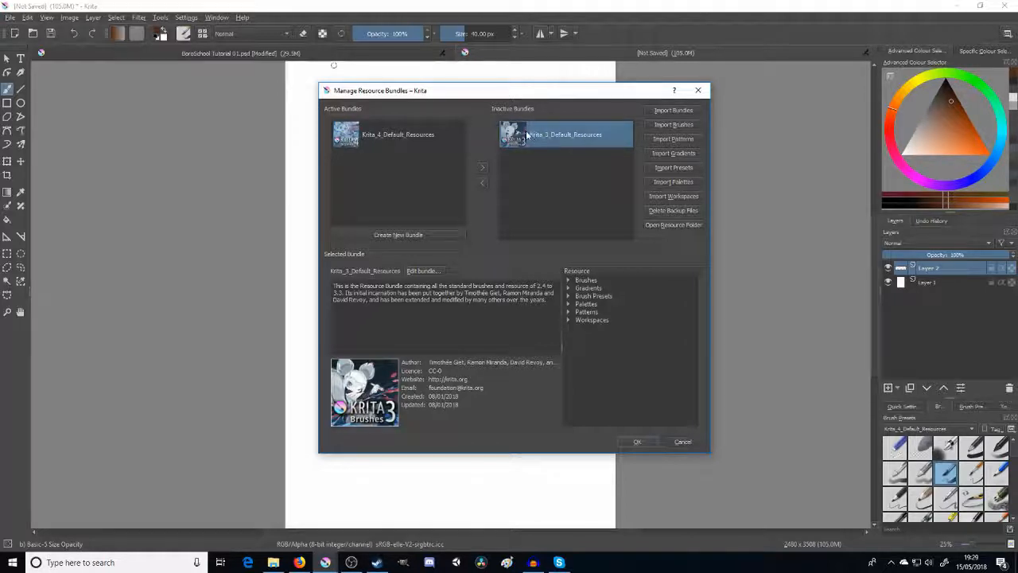
{"action": "left_click", "coordinate": [482, 183]}
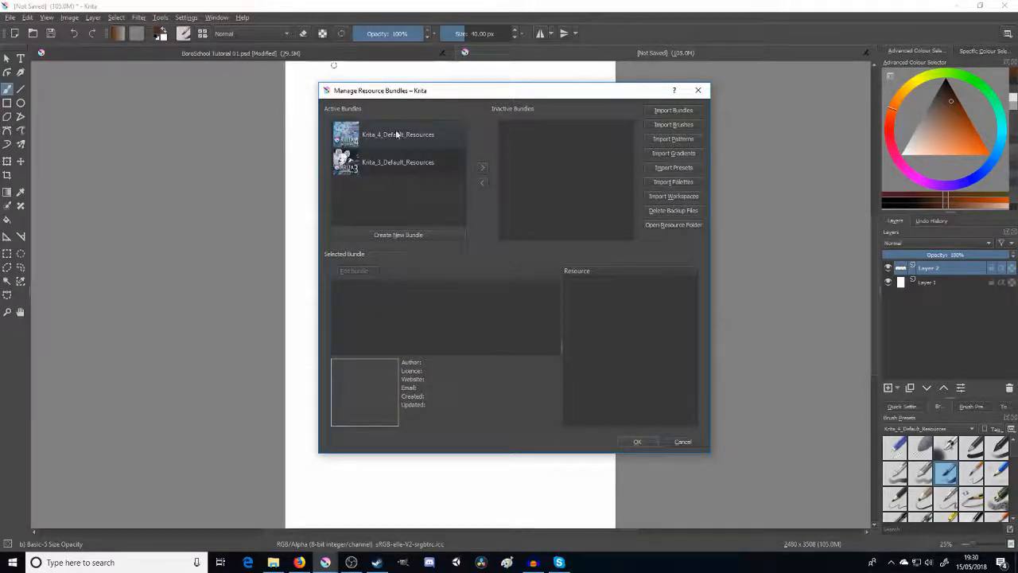
{"action": "left_click", "coordinate": [637, 444]}
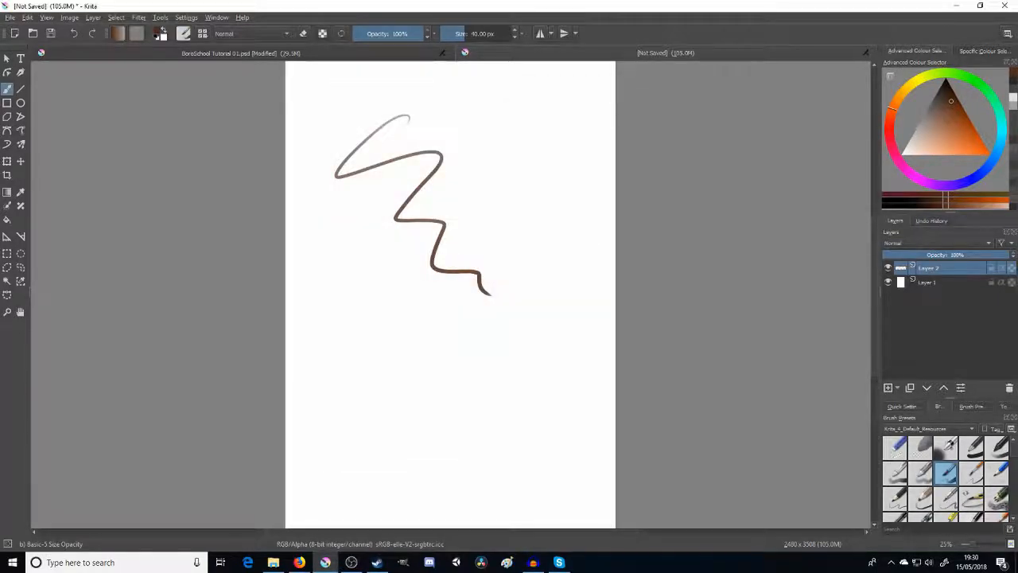
- Close Krita, discarding changes to BoroSchool Tutorial 01.psd and the unsaved doodle
{"action": "left_click", "coordinate": [419, 58]}
{"action": "left_click", "coordinate": [485, 56]}
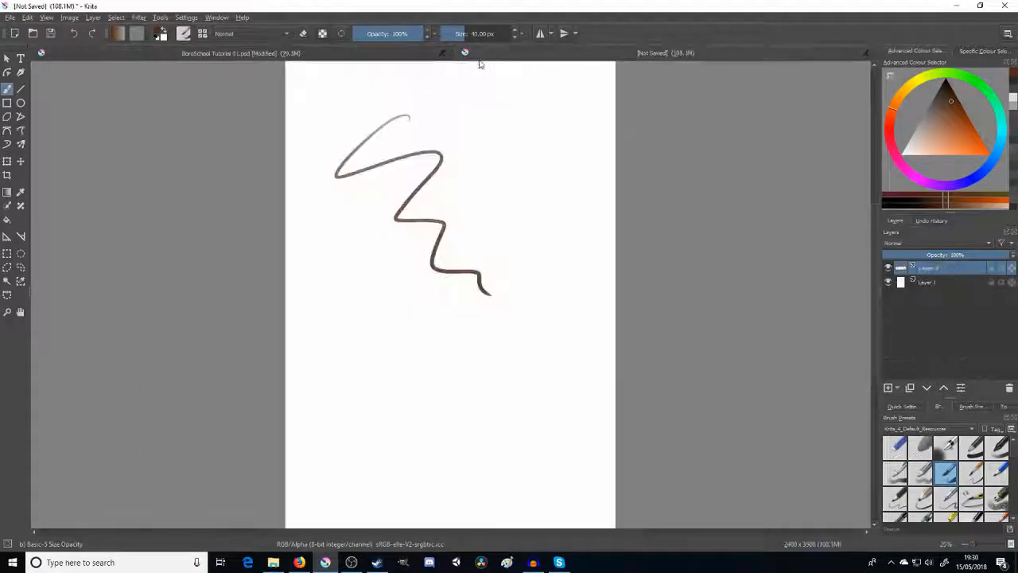
{"action": "left_click", "coordinate": [444, 53]}
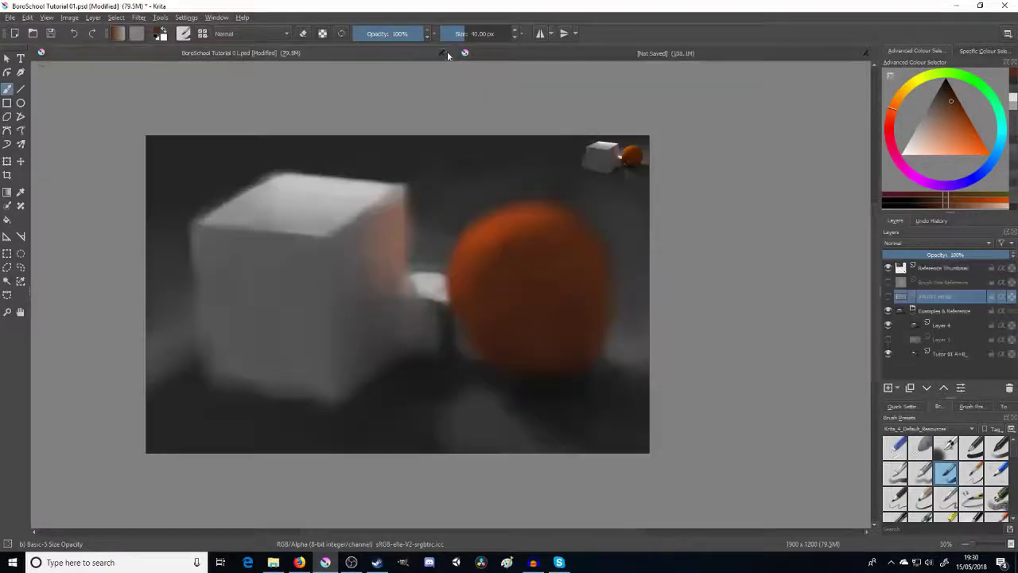
{"action": "left_click", "coordinate": [1004, 7]}
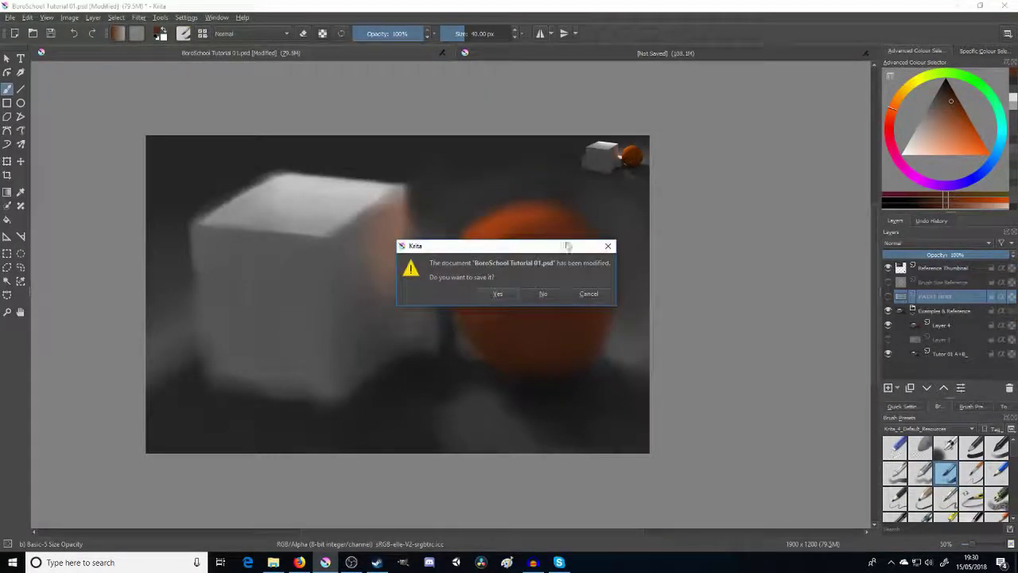
{"action": "left_click", "coordinate": [542, 293]}
{"action": "left_click", "coordinate": [525, 299]}
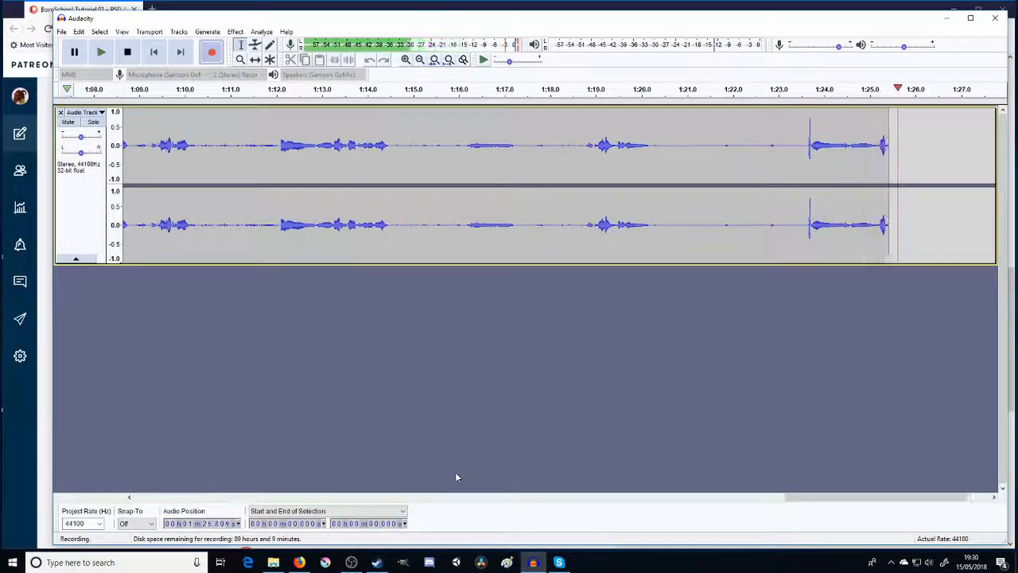
- Relaunch Krita from the Windows taskbar while Audacity keeps recording
{"action": "left_click", "coordinate": [325, 563]}
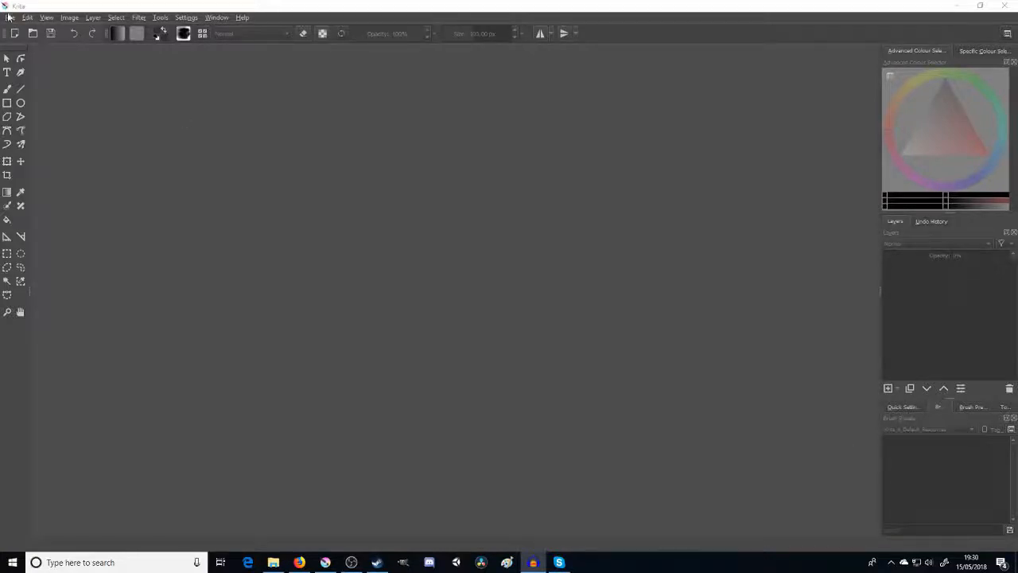
- Create a new Custom Document at 2480 × 3508 px, 300 ppi via File > New
{"action": "left_click", "coordinate": [10, 18]}
{"action": "left_click", "coordinate": [26, 30]}
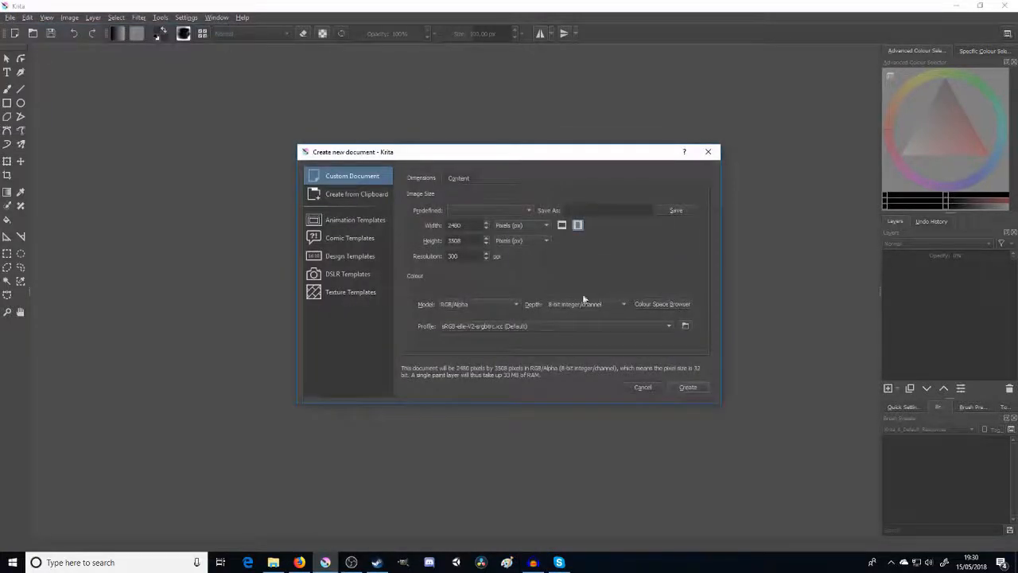
{"action": "left_click", "coordinate": [685, 388]}
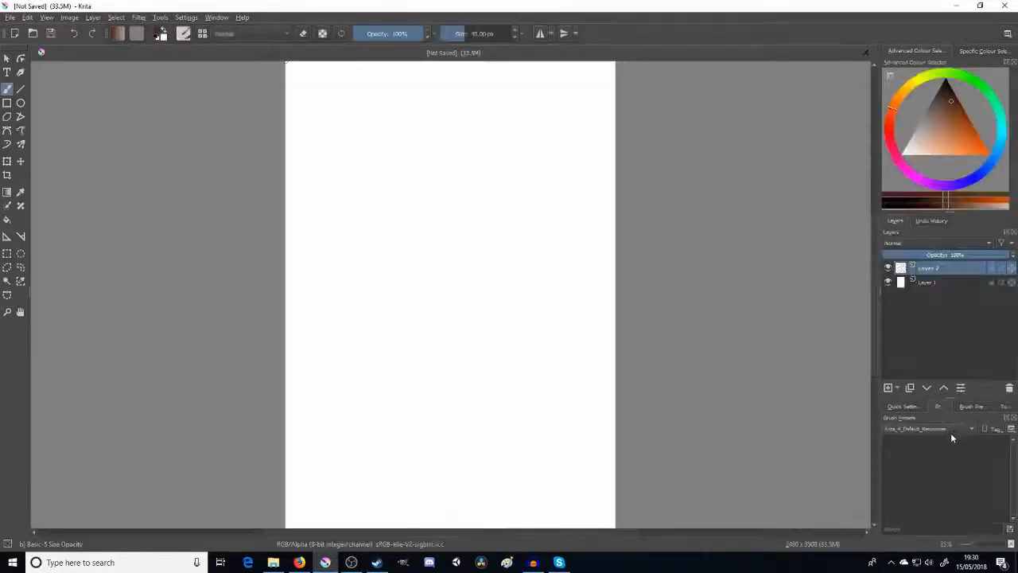
{"action": "left_click", "coordinate": [953, 428]}
- Set the Brush Presets tag filter to All and select the Block textured preset
{"action": "left_click", "coordinate": [919, 367]}
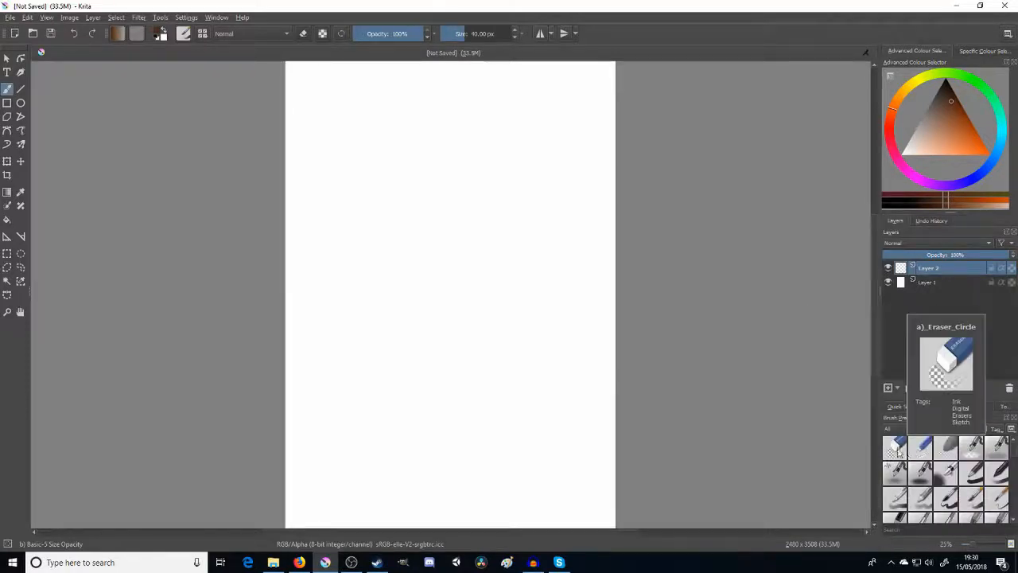
{"action": "scroll", "coordinate": [987, 481], "scroll_direction": "down", "scroll_amount": 1}
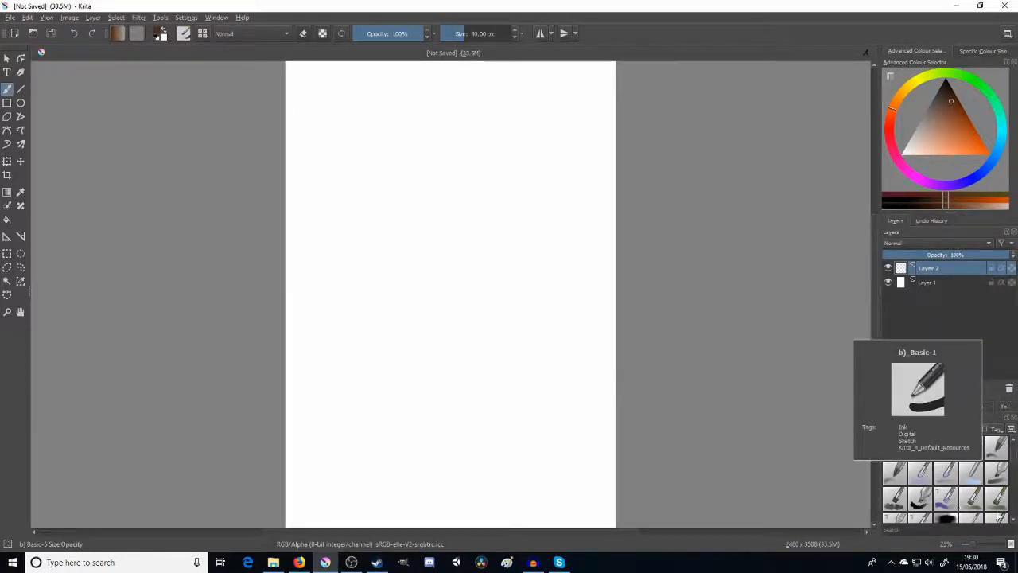
{"action": "scroll", "coordinate": [946, 480], "scroll_direction": "up", "scroll_amount": 1}
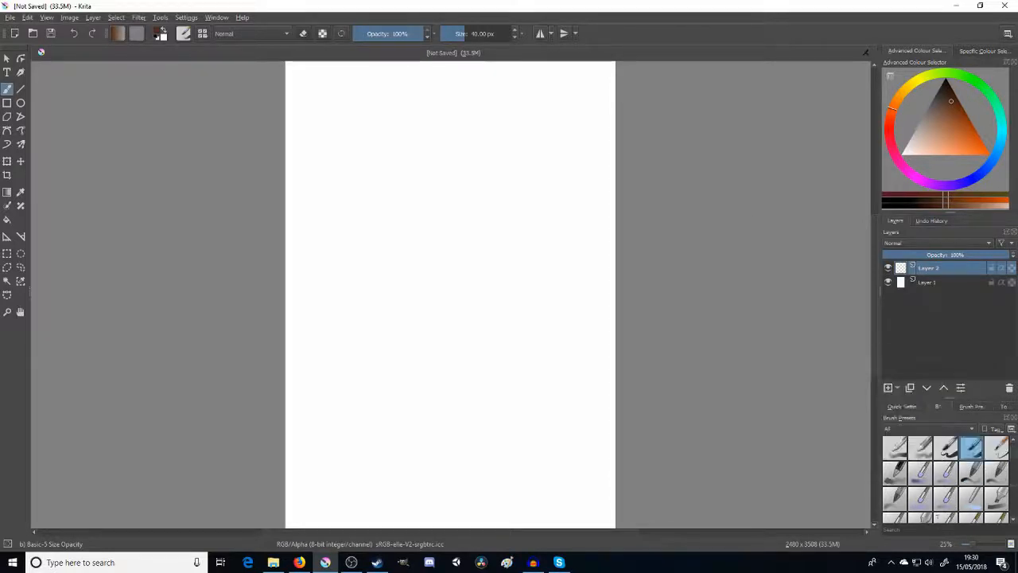
{"action": "scroll", "coordinate": [1010, 517], "scroll_direction": "down", "scroll_amount": 2}
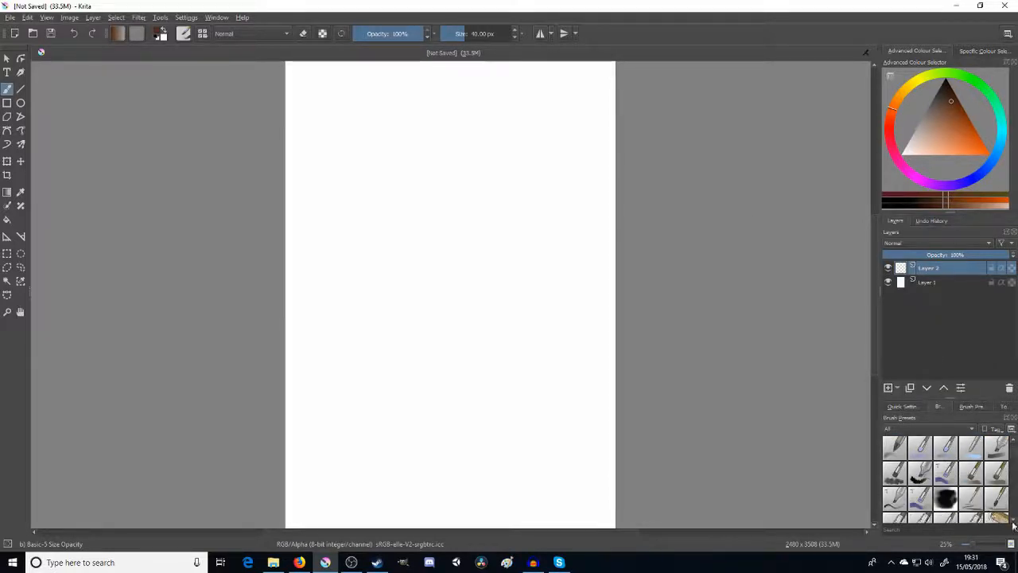
{"action": "left_click", "coordinate": [977, 476]}
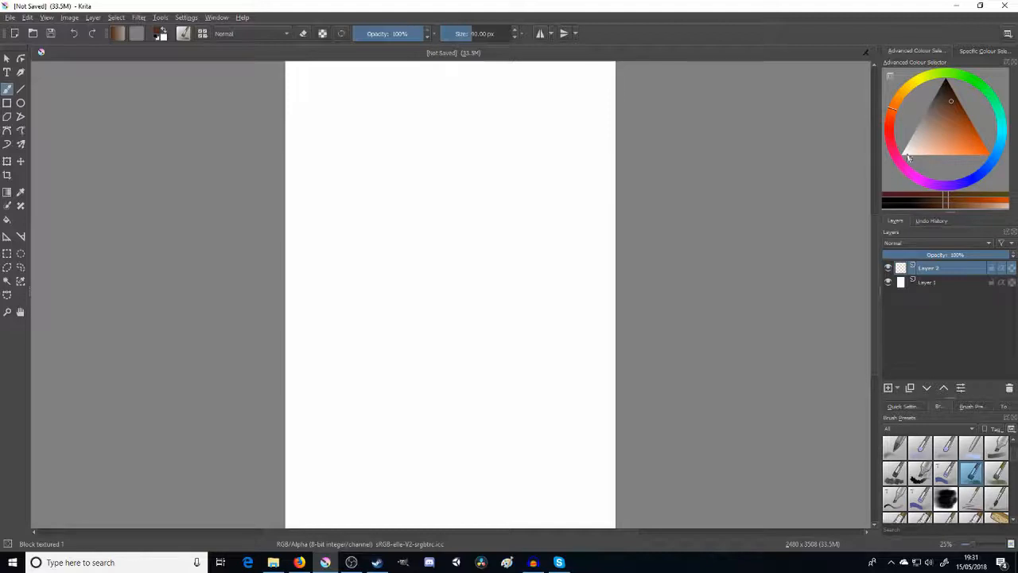
- Pick orange-brown, paint the zigzag body, two curved ears and dotted eyes
{"action": "left_click", "coordinate": [965, 121]}
{"action": "mouse_move", "coordinate": [502, 159]}
{"action": "left_mouse_down"}
{"action": "mouse_move", "coordinate": [497, 390]}
{"action": "mouse_move", "coordinate": [557, 416]}
{"action": "left_mouse_up"}
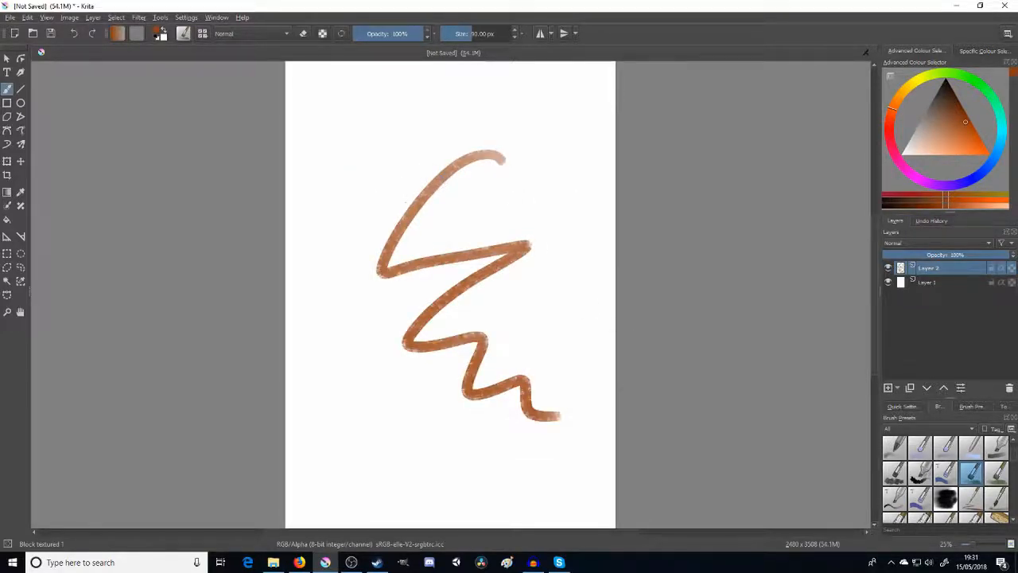
{"action": "left_click_drag", "start_coordinate": [407, 203], "coordinate": [374, 214]}
{"action": "left_click_drag", "start_coordinate": [450, 159], "coordinate": [487, 147]}
{"action": "left_click", "coordinate": [463, 136]}
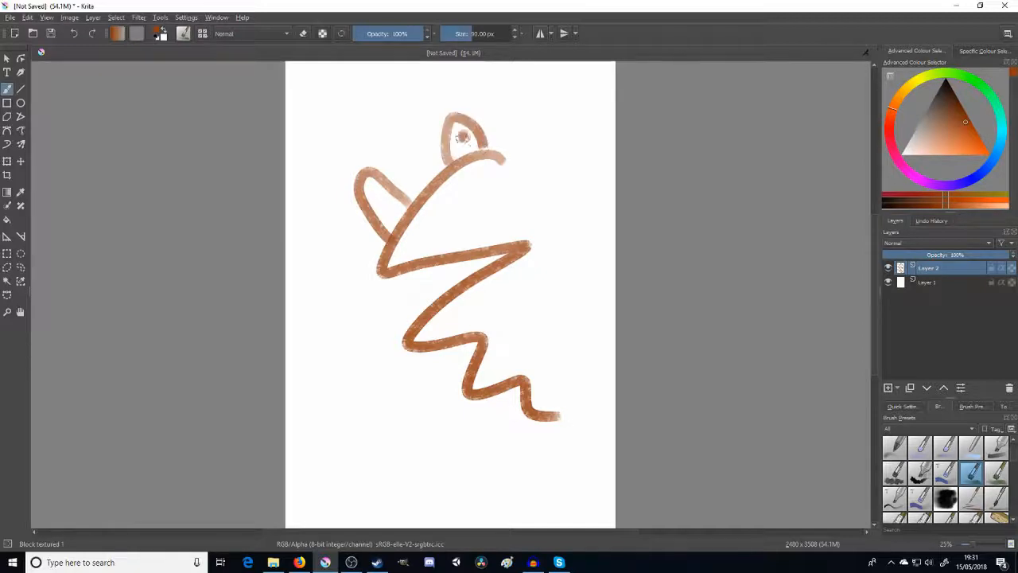
{"action": "left_click", "coordinate": [380, 194]}
- Add a curled hook, wavy tongue, arched left arm and clawed right arm
{"action": "mouse_move", "coordinate": [507, 183]}
{"action": "left_mouse_down"}
{"action": "mouse_move", "coordinate": [491, 170]}
{"action": "mouse_move", "coordinate": [388, 266]}
{"action": "mouse_move", "coordinate": [532, 230]}
{"action": "left_mouse_up"}
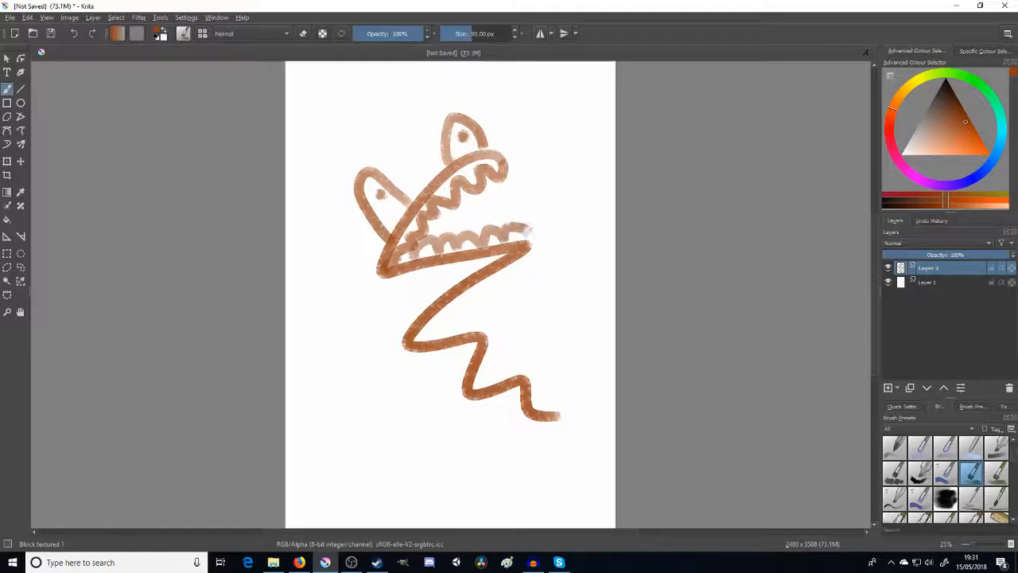
{"action": "mouse_move", "coordinate": [471, 208]}
{"action": "left_mouse_down"}
{"action": "mouse_move", "coordinate": [590, 147]}
{"action": "mouse_move", "coordinate": [533, 235]}
{"action": "left_mouse_up"}
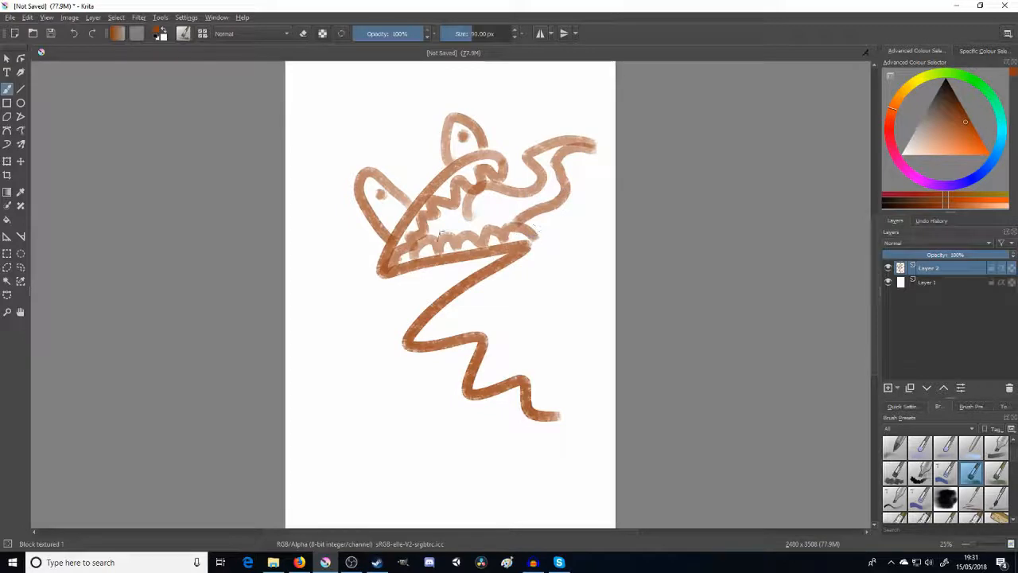
{"action": "mouse_move", "coordinate": [409, 314]}
{"action": "left_mouse_down"}
{"action": "mouse_move", "coordinate": [318, 344]}
{"action": "mouse_move", "coordinate": [311, 390]}
{"action": "left_mouse_up"}
{"action": "mouse_move", "coordinate": [322, 338]}
{"action": "left_mouse_down"}
{"action": "mouse_move", "coordinate": [350, 394]}
{"action": "mouse_move", "coordinate": [374, 366]}
{"action": "left_mouse_up"}
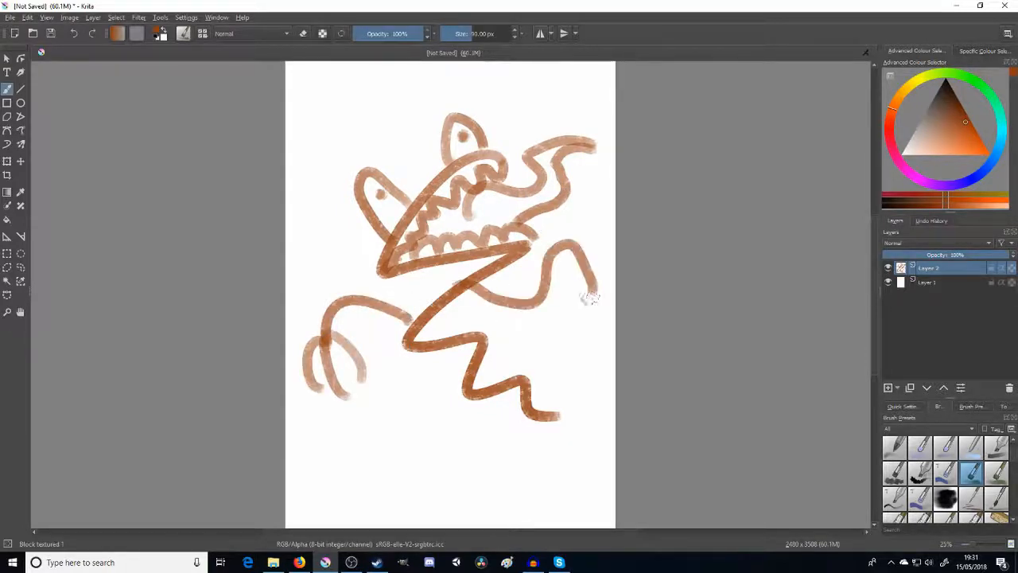